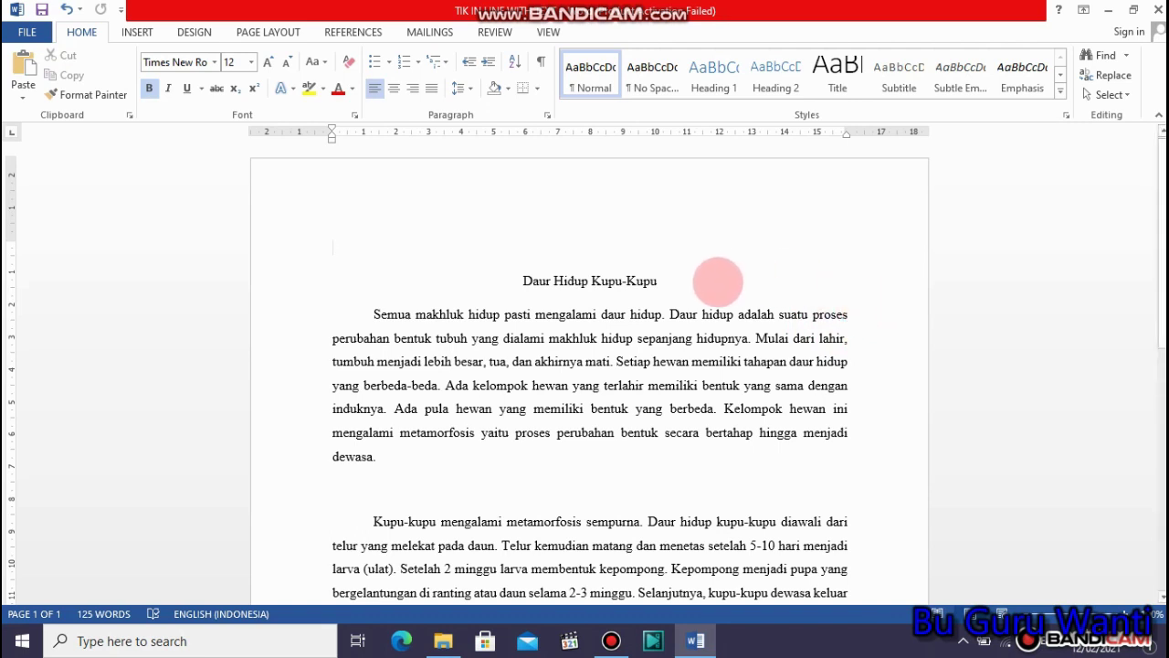
left_click_drag(627, 280, 503, 262)
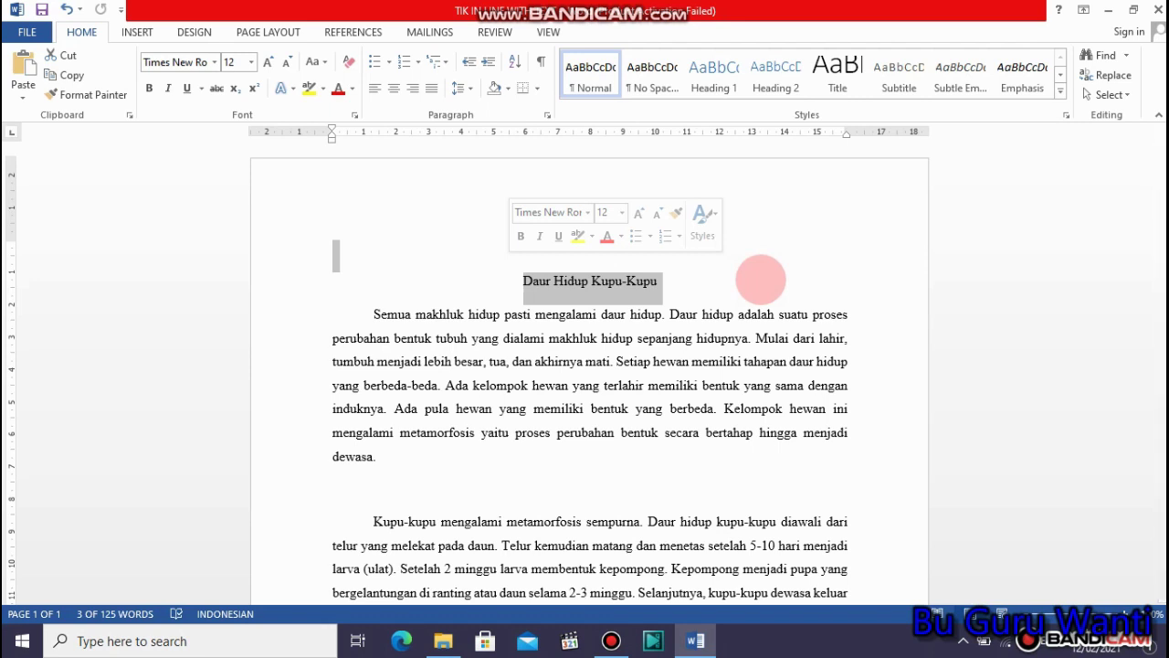
left_click(761, 278)
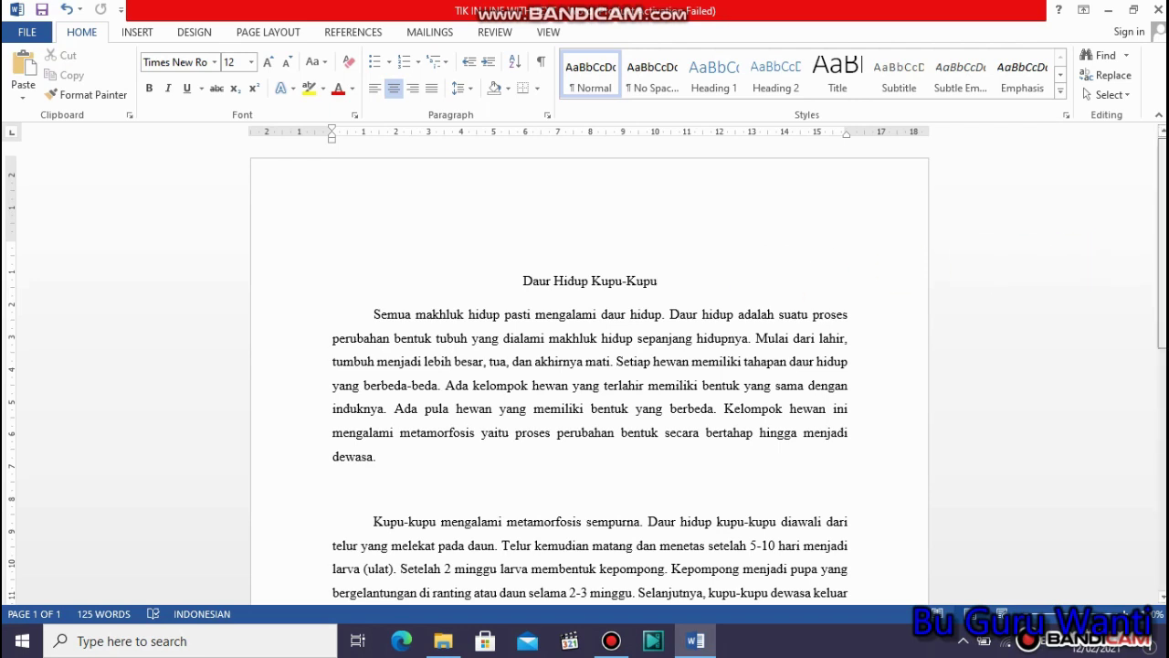
Step: Insert the "kupu kupu" picture from the CAMERA GAMBAR folder at the end of the first paragraph, after "dewasa."
scroll(589, 370, "down", 2)
scroll(589, 370, "down", 1)
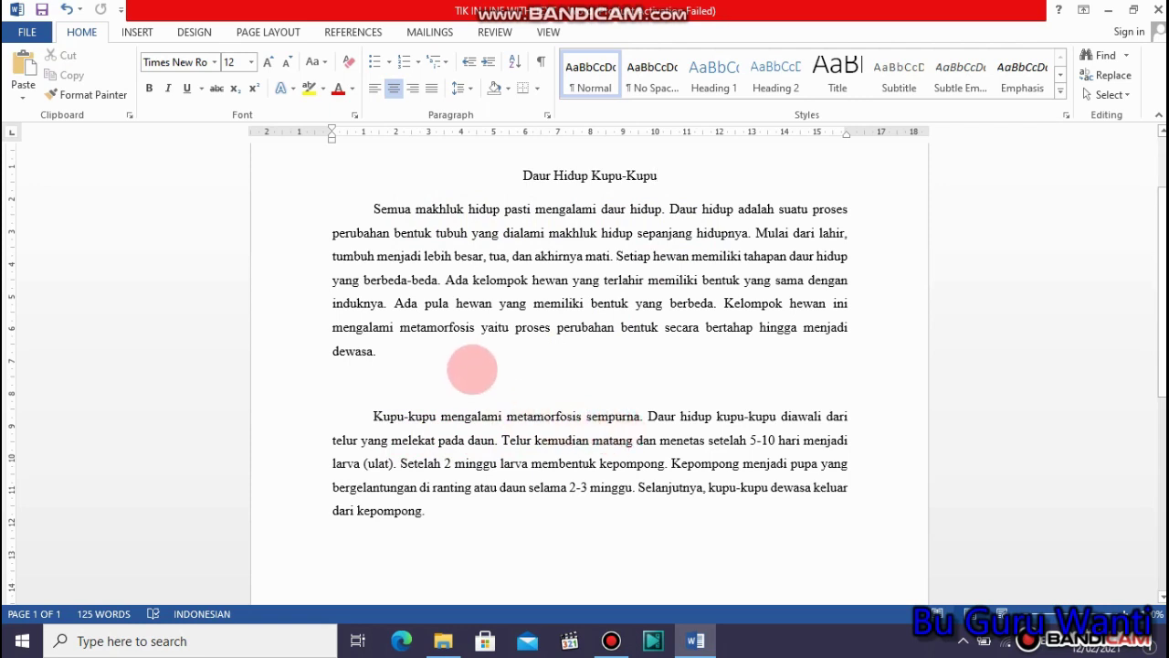
left_click(472, 355)
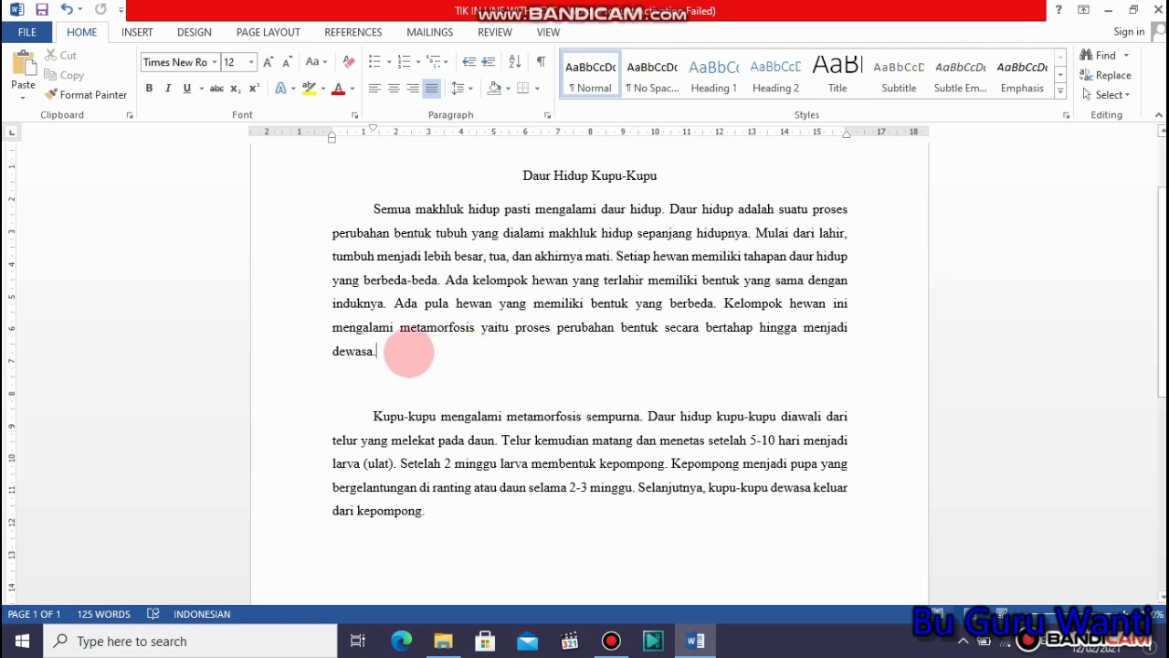
left_click(396, 349)
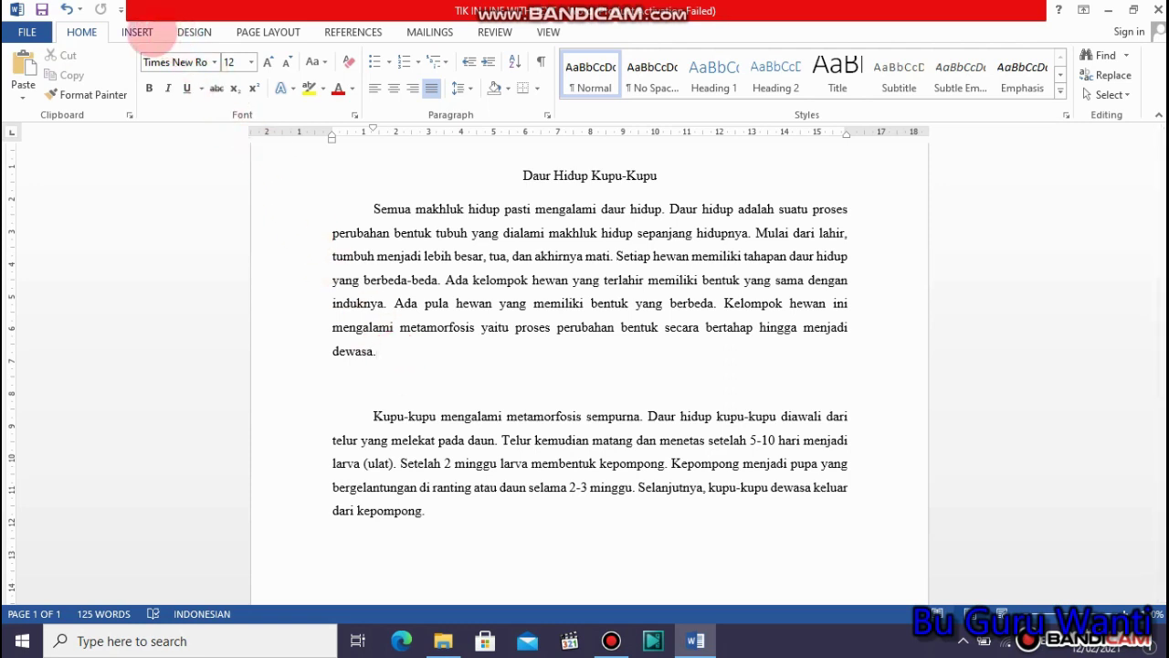
left_click(142, 35)
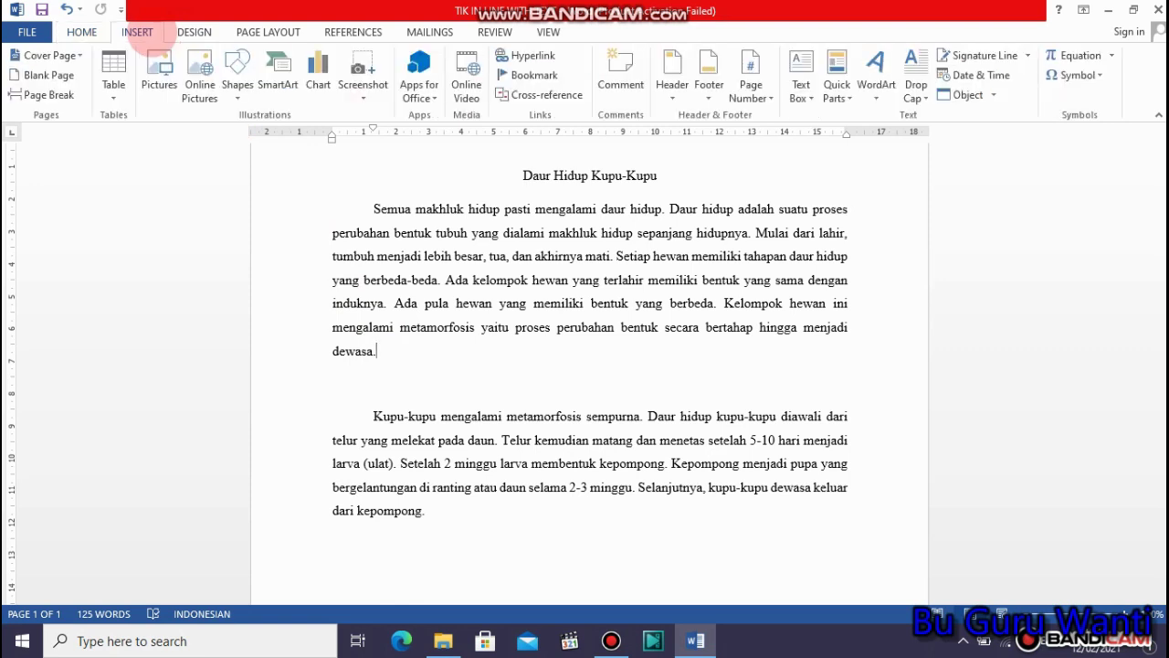
left_click(159, 68)
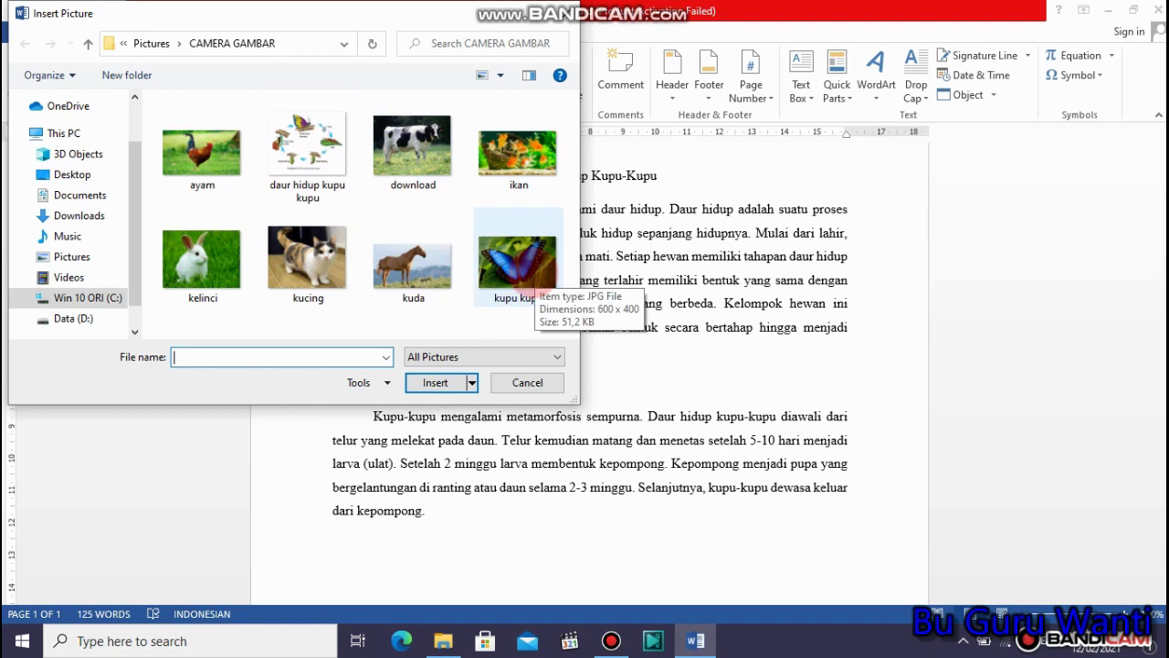
left_click(541, 278)
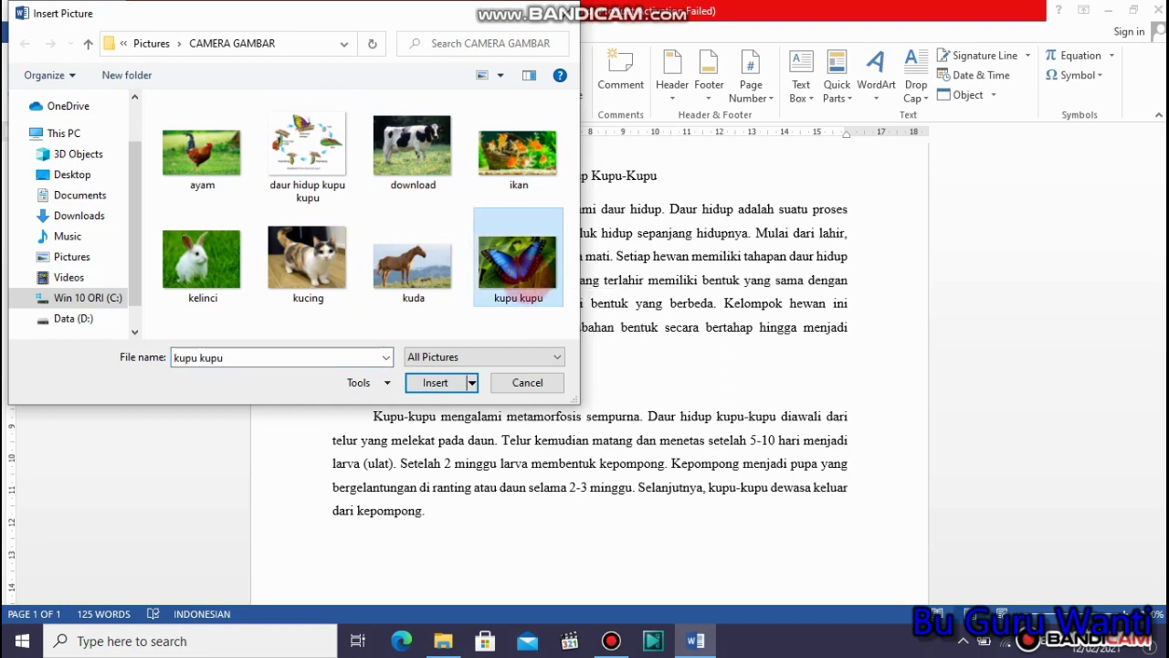
left_click(439, 382)
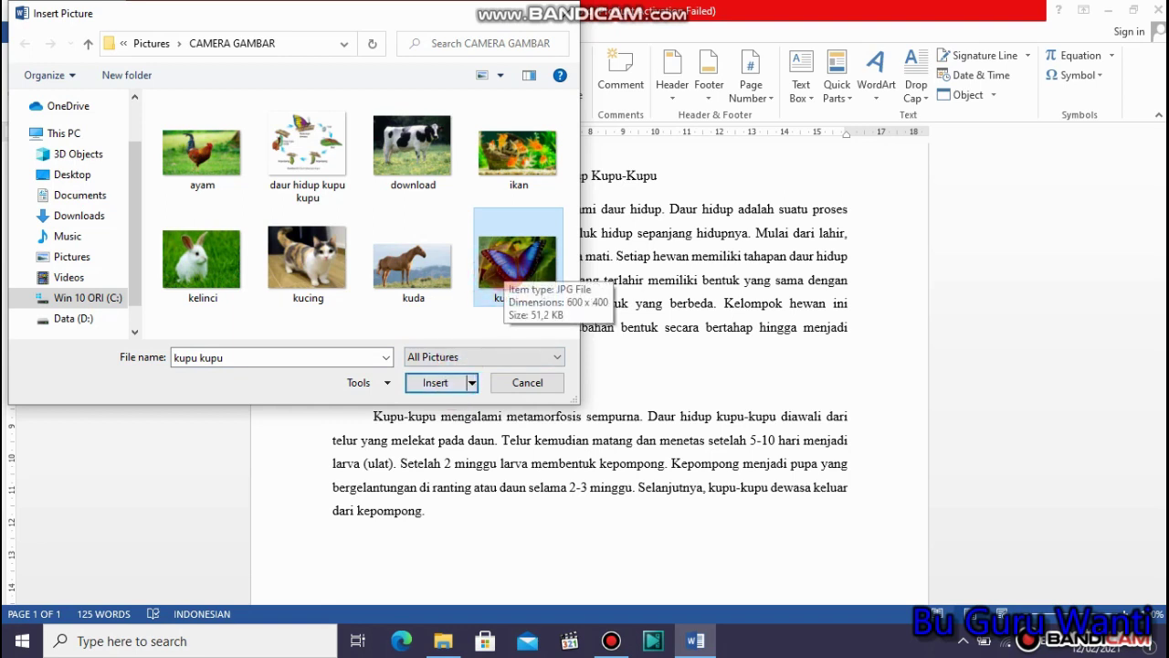
left_click(437, 383)
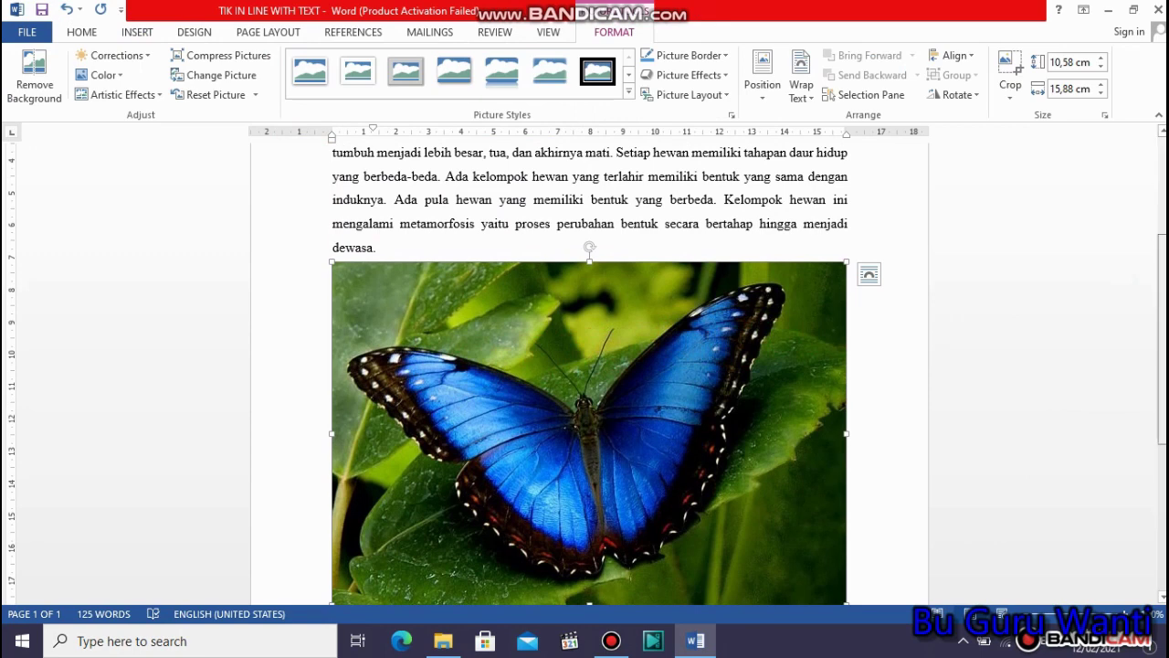
Step: Set the text wrapping of the butterfly picture to In Line with Text
scroll(1162, 347, "down", 1)
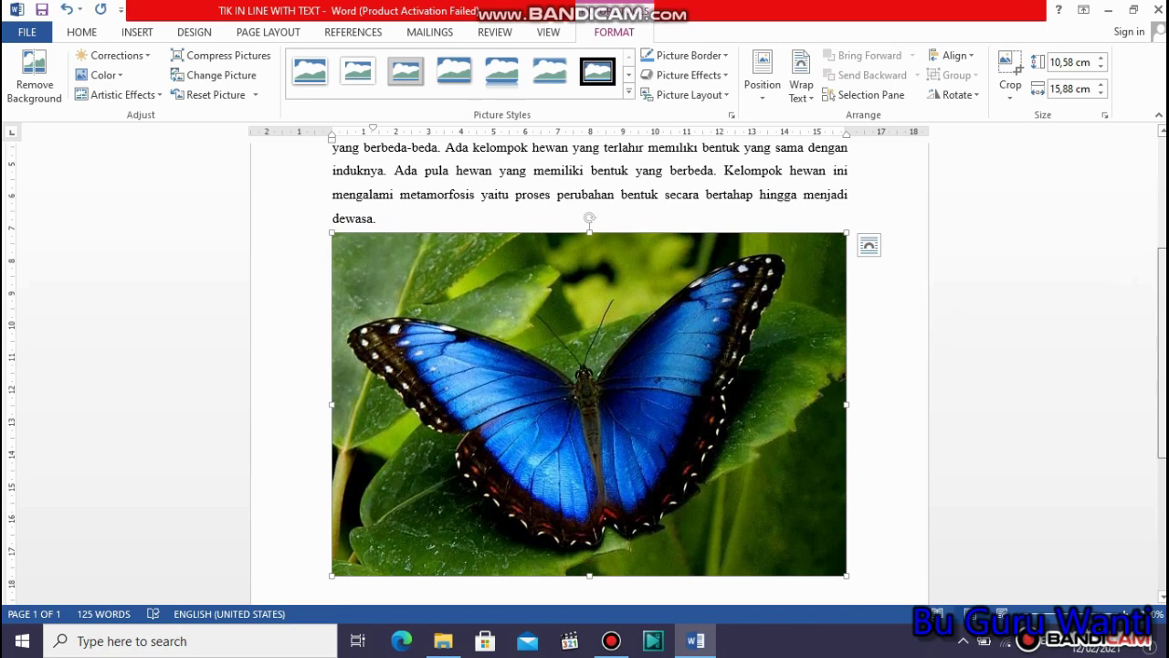
scroll(1162, 348, "down", 2)
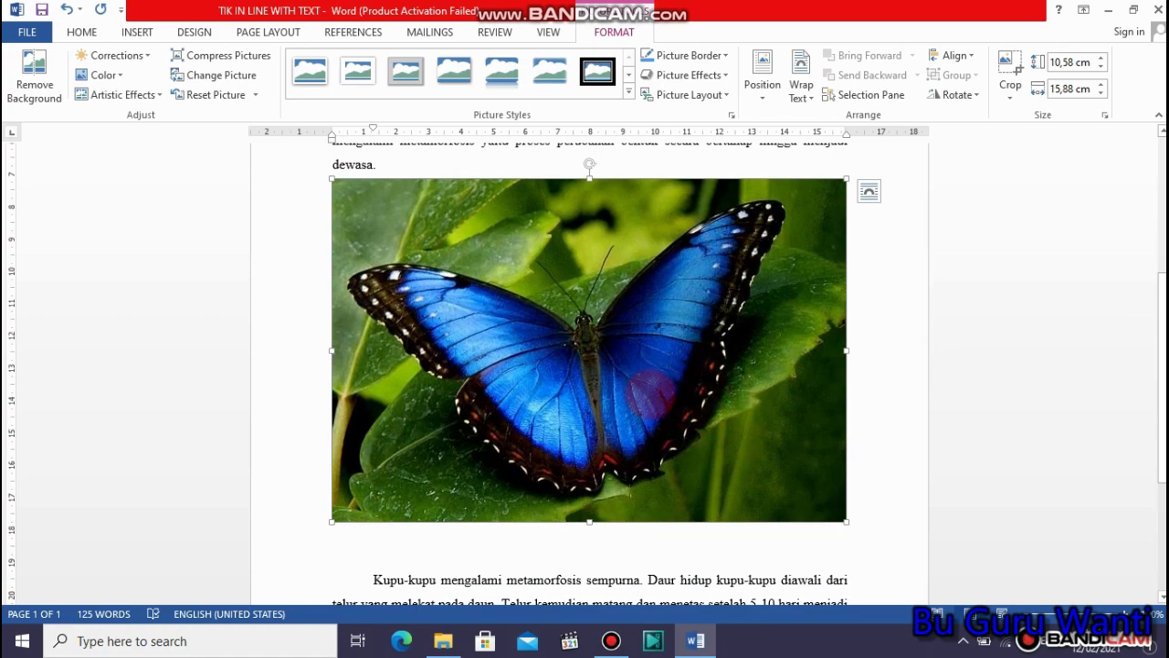
scroll(1162, 348, "up", 5)
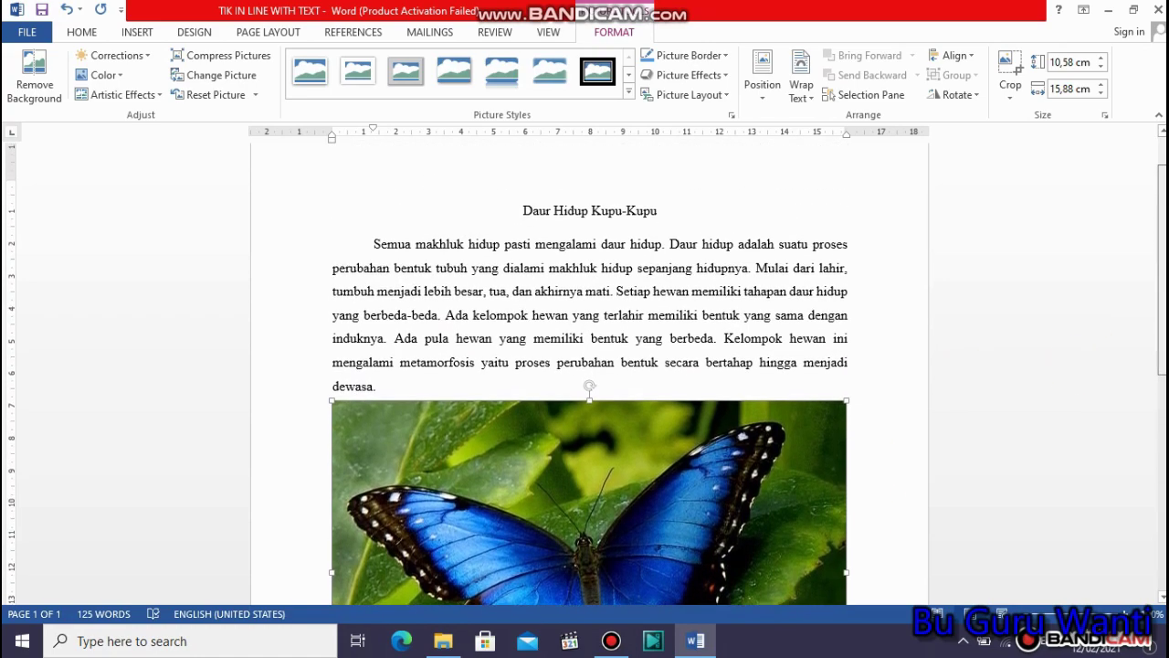
scroll(590, 375, "down", 8)
scroll(590, 375, "up", 6)
scroll(590, 374, "up", 3)
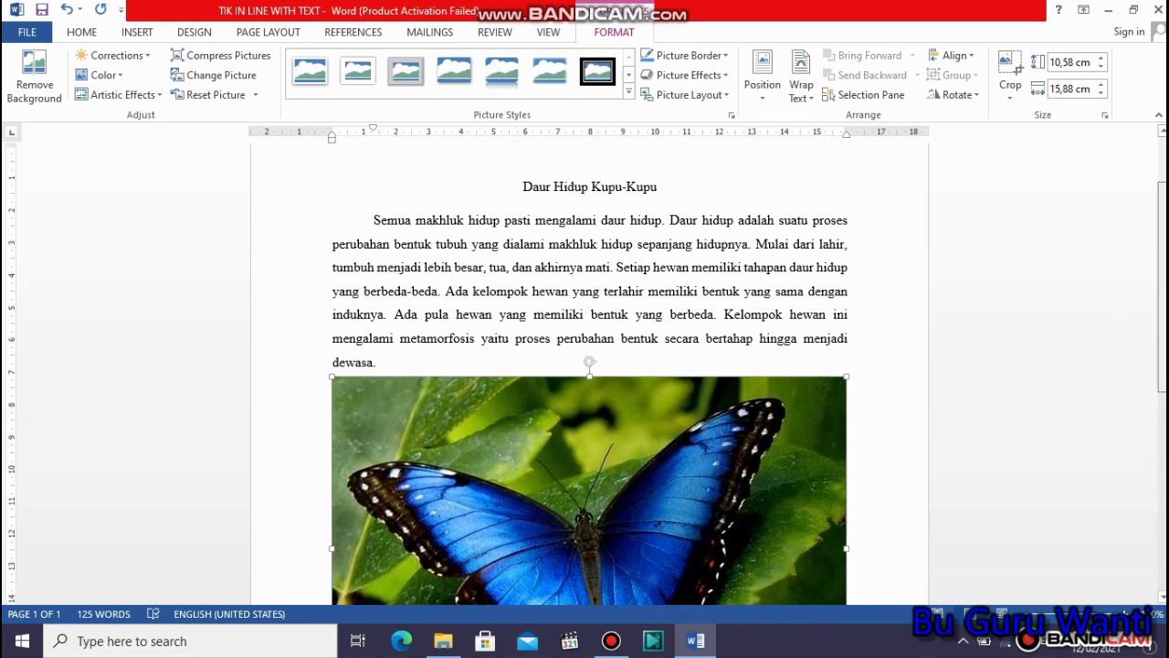
scroll(589, 375, "down", 10)
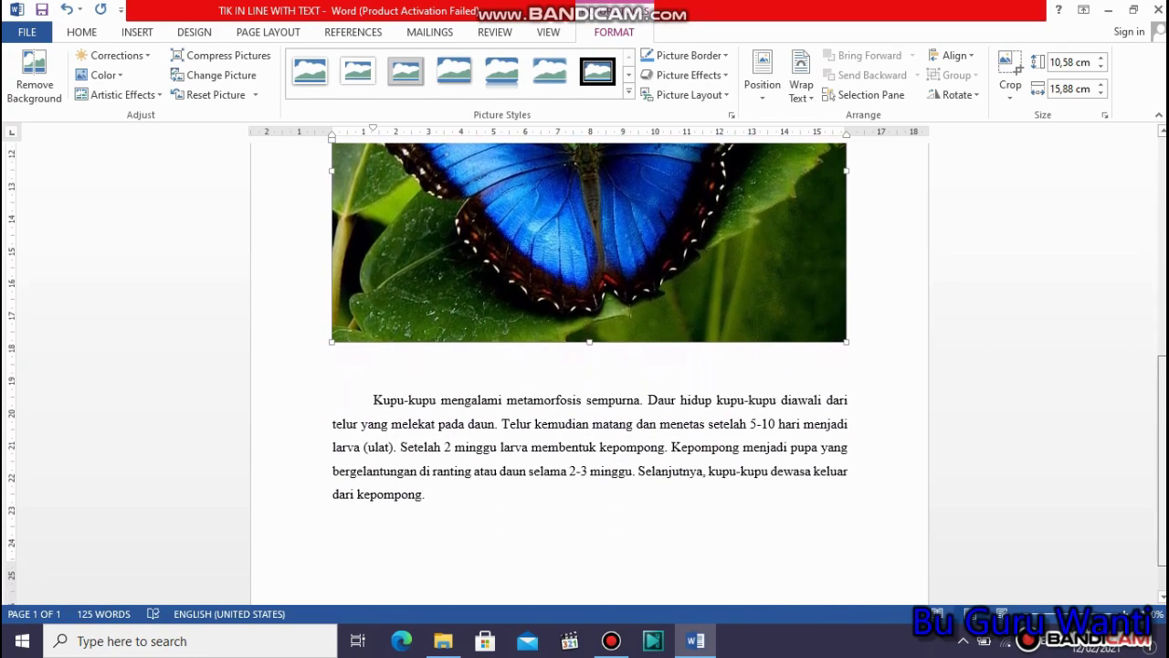
scroll(704, 411, "up", 7)
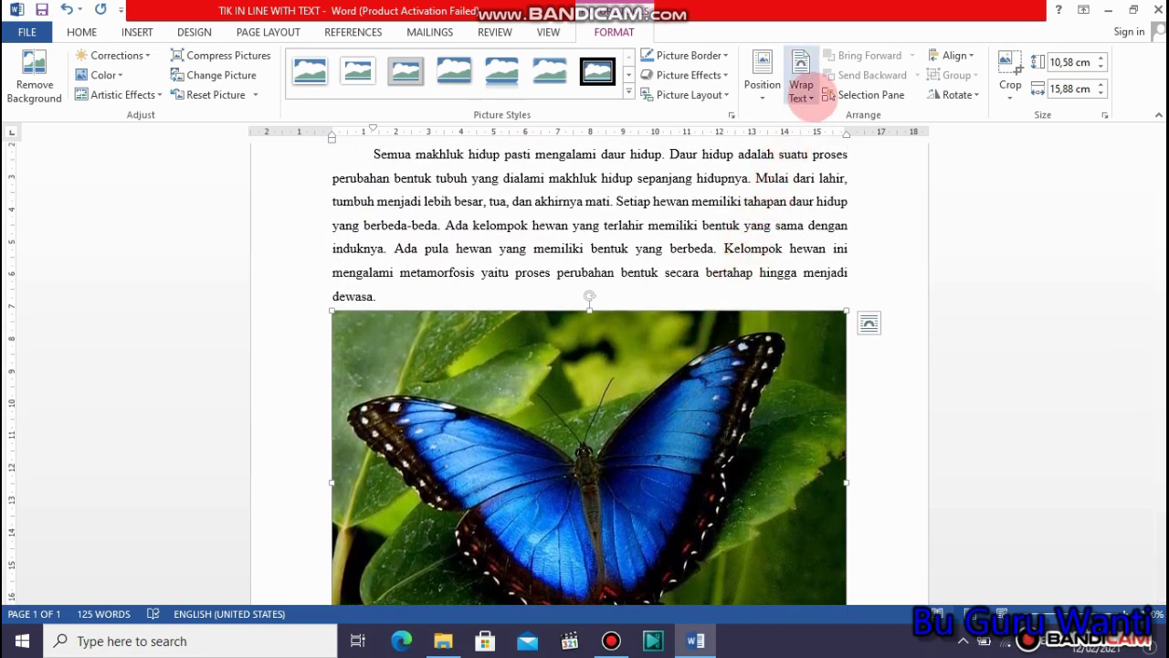
left_click(801, 91)
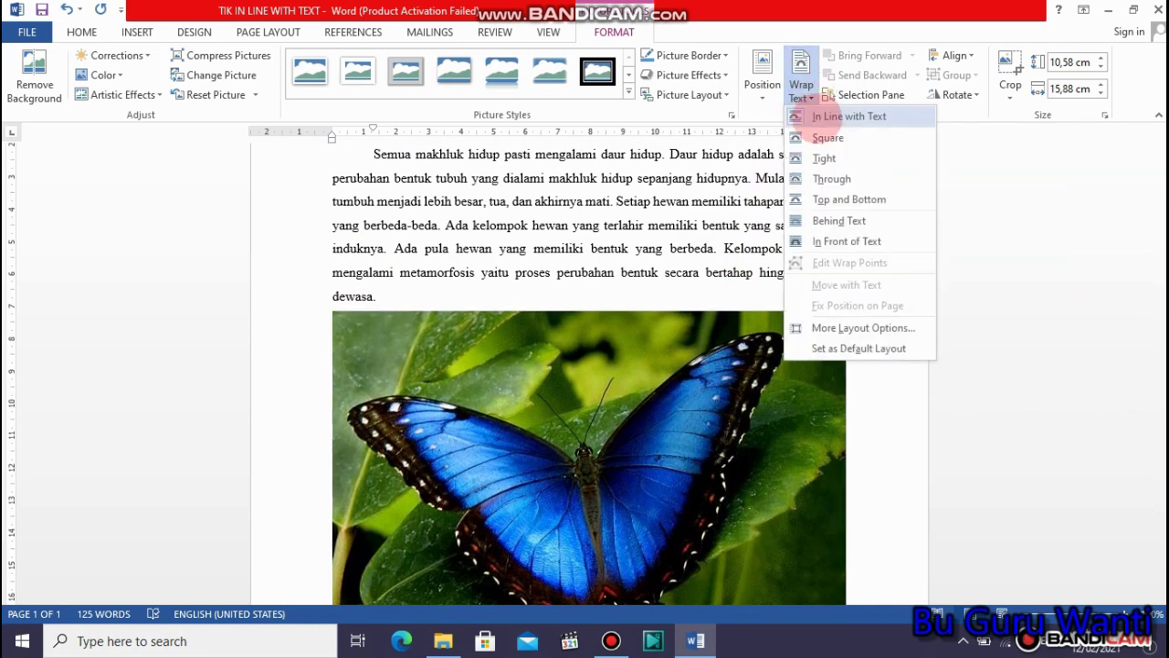
left_click(800, 116)
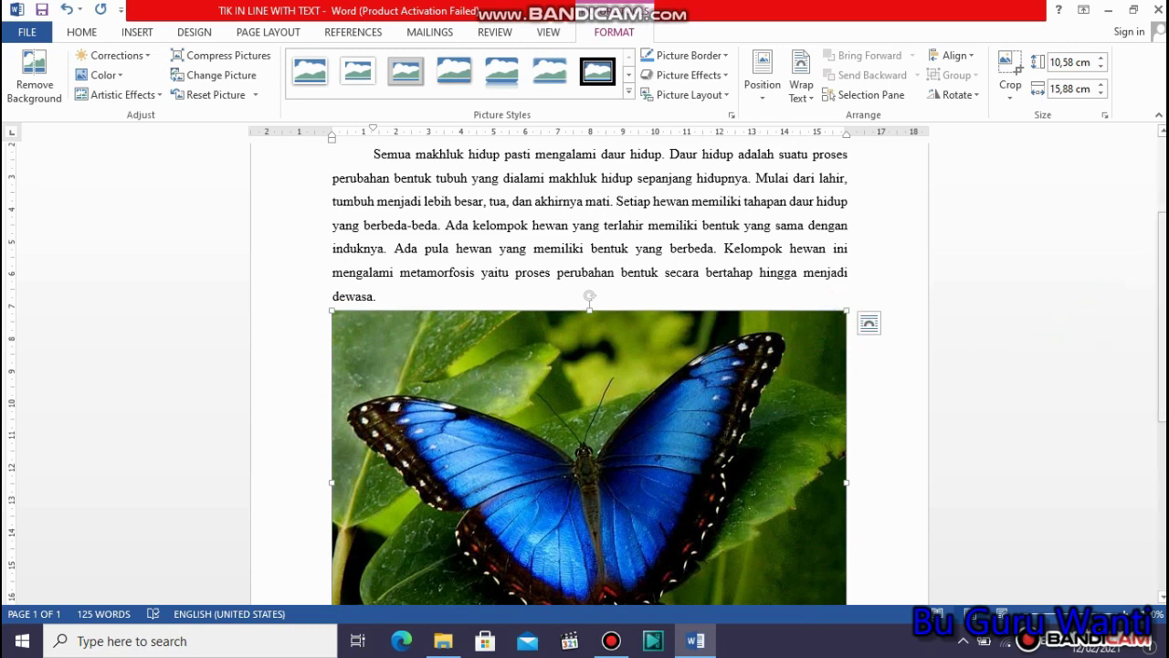
Step: Shrink the butterfly picture to about 5.5 × 8.26 cm and move it to the empty line between the two paragraphs
scroll(589, 383, "down", 2)
mouse_move(859, 239)
left_click_drag(846, 215, 521, 372)
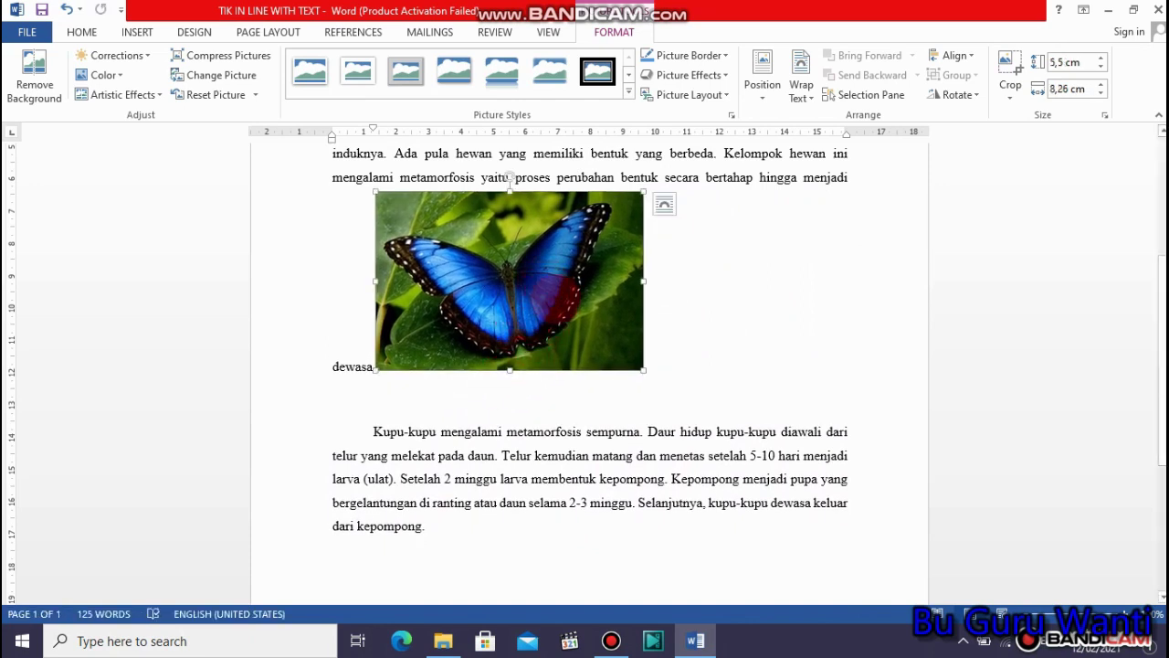
left_click_drag(600, 339, 556, 395)
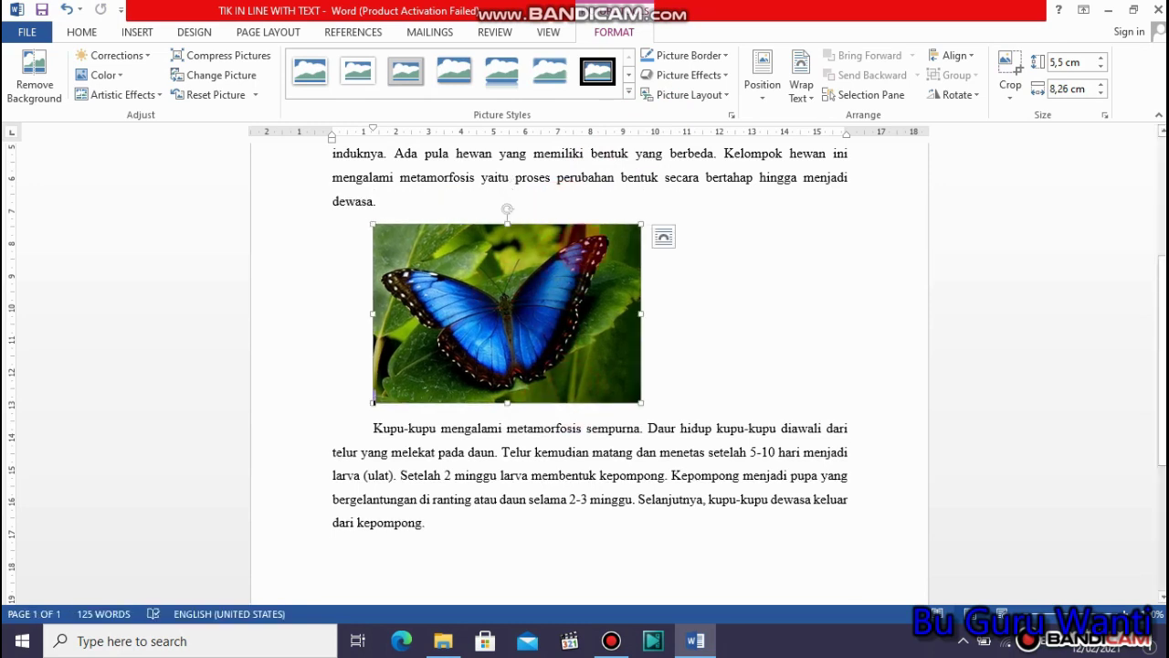
left_click(716, 298)
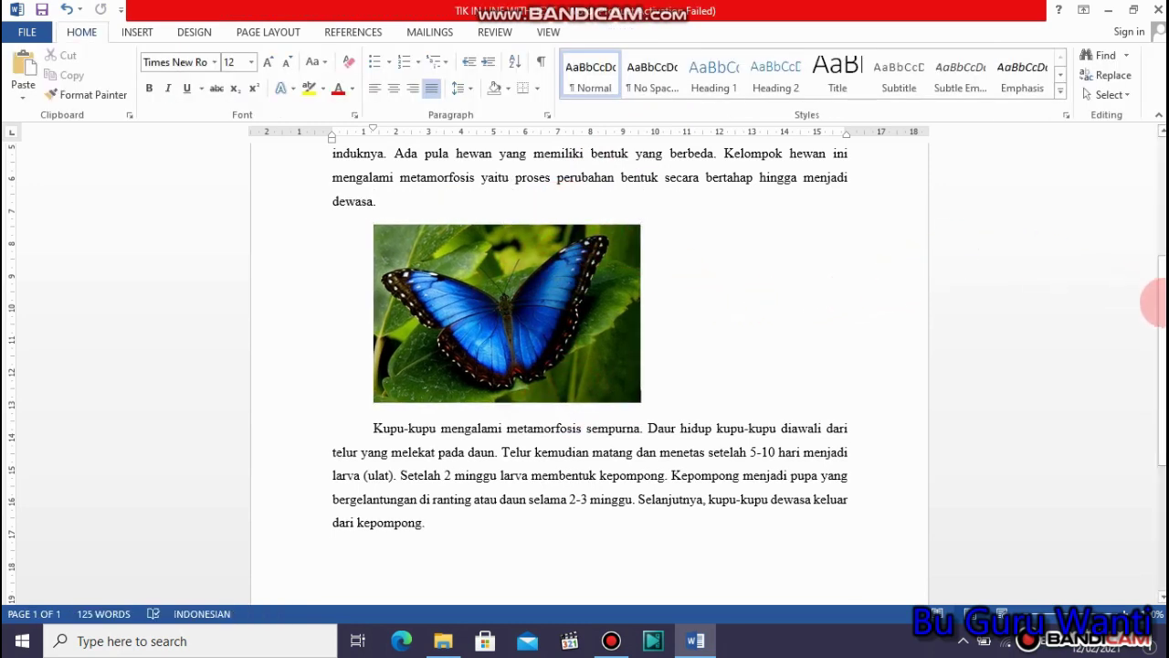
Step: Check the placement of the resized butterfly picture relative to the title and both paragraphs
scroll(1151, 299, "up", 3)
scroll(589, 375, "down", 1)
scroll(589, 375, "up", 1)
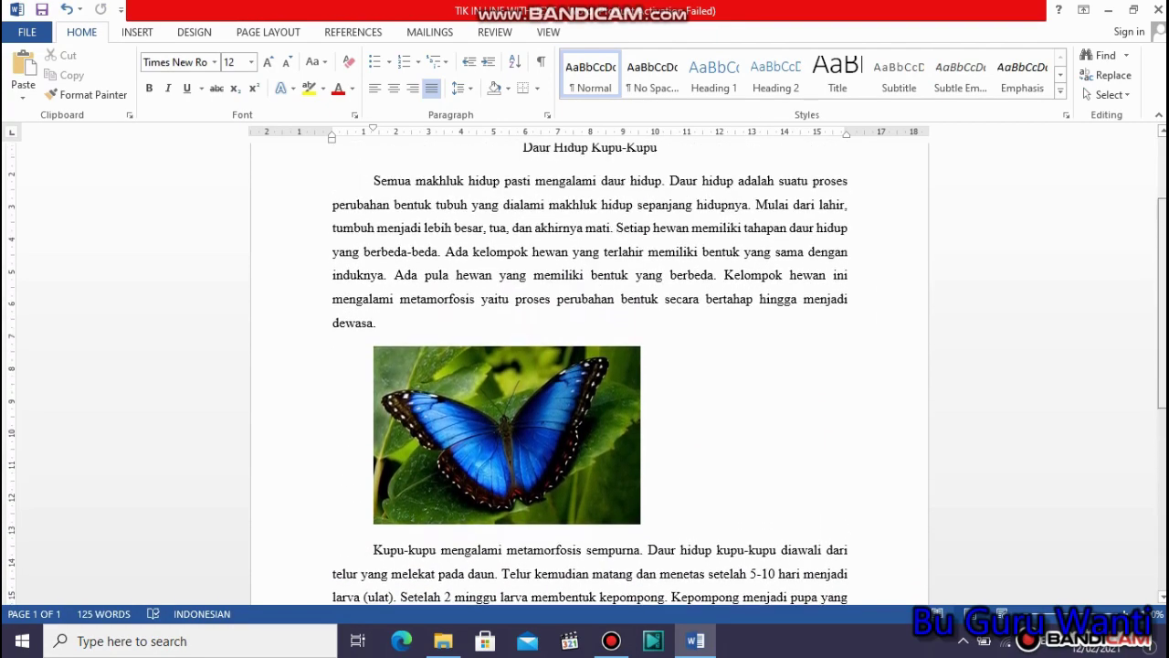
scroll(590, 375, "up", 1)
scroll(589, 375, "down", 1)
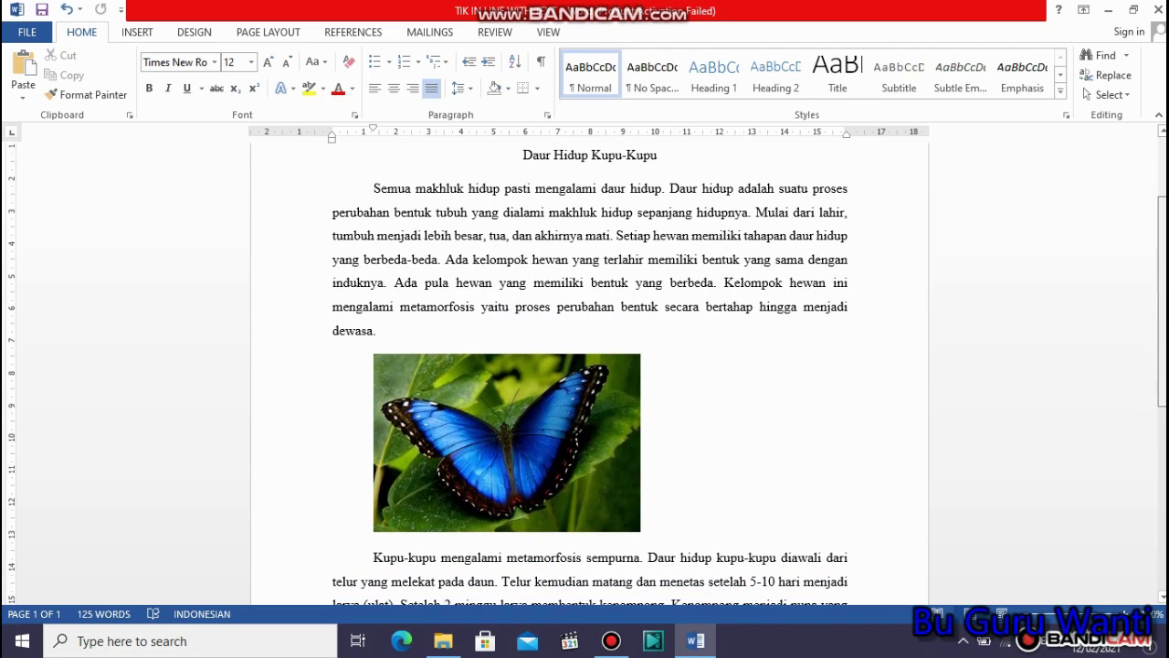
scroll(589, 374, "up", 1)
scroll(590, 374, "up", 1)
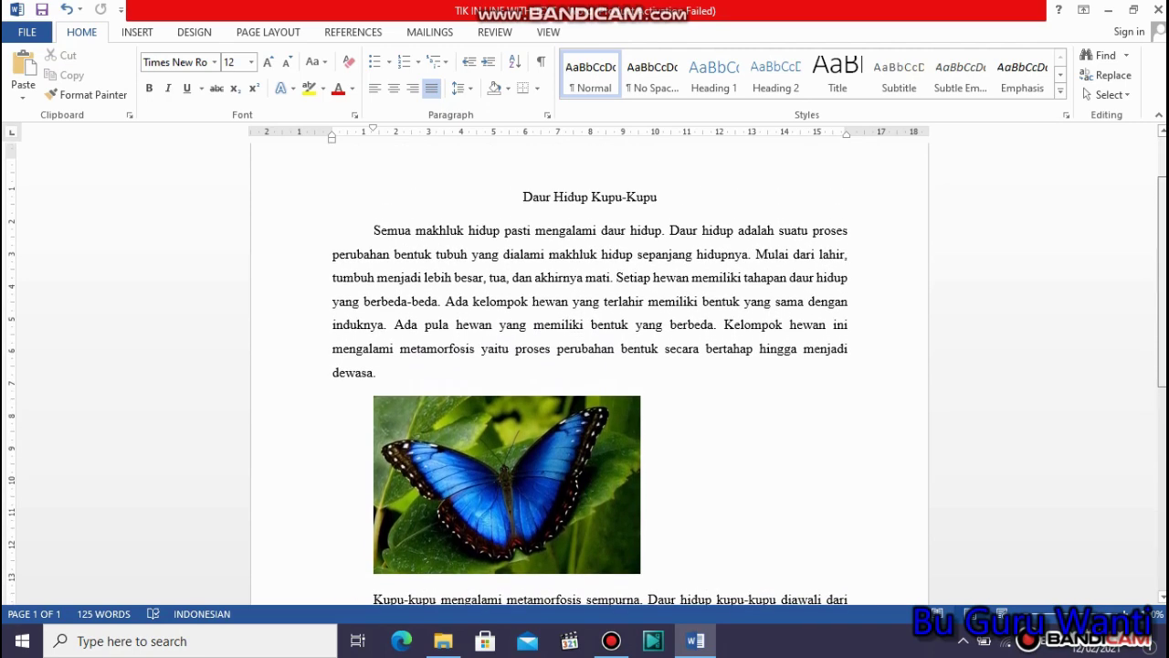
scroll(590, 375, "down", 4)
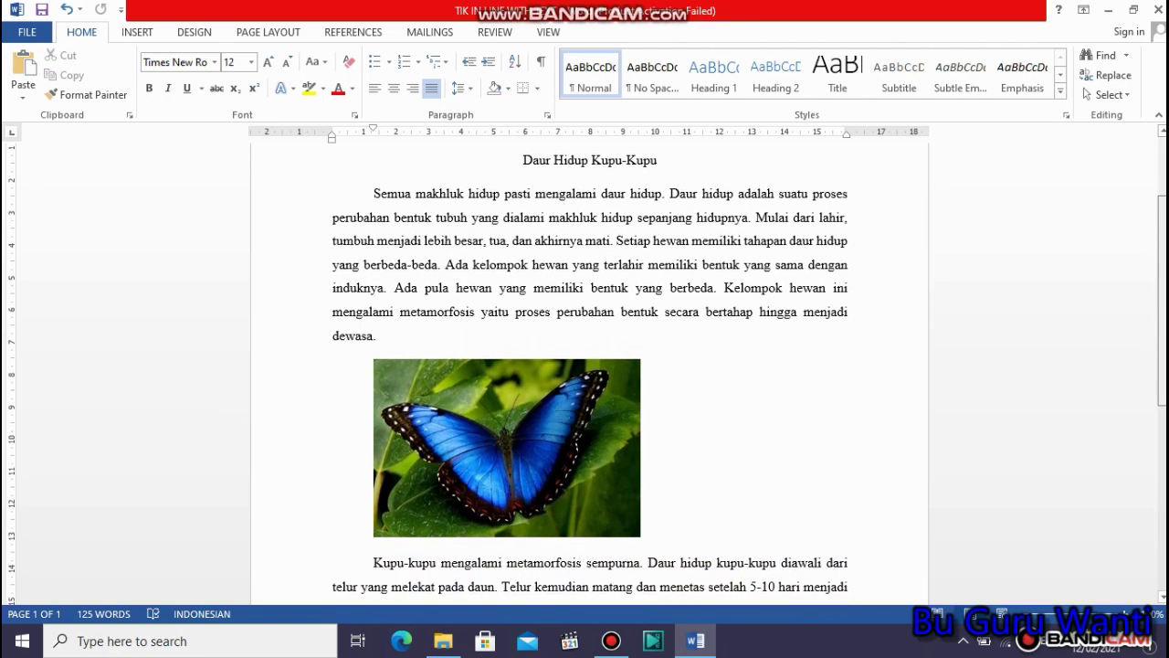
scroll(589, 375, "up", 2)
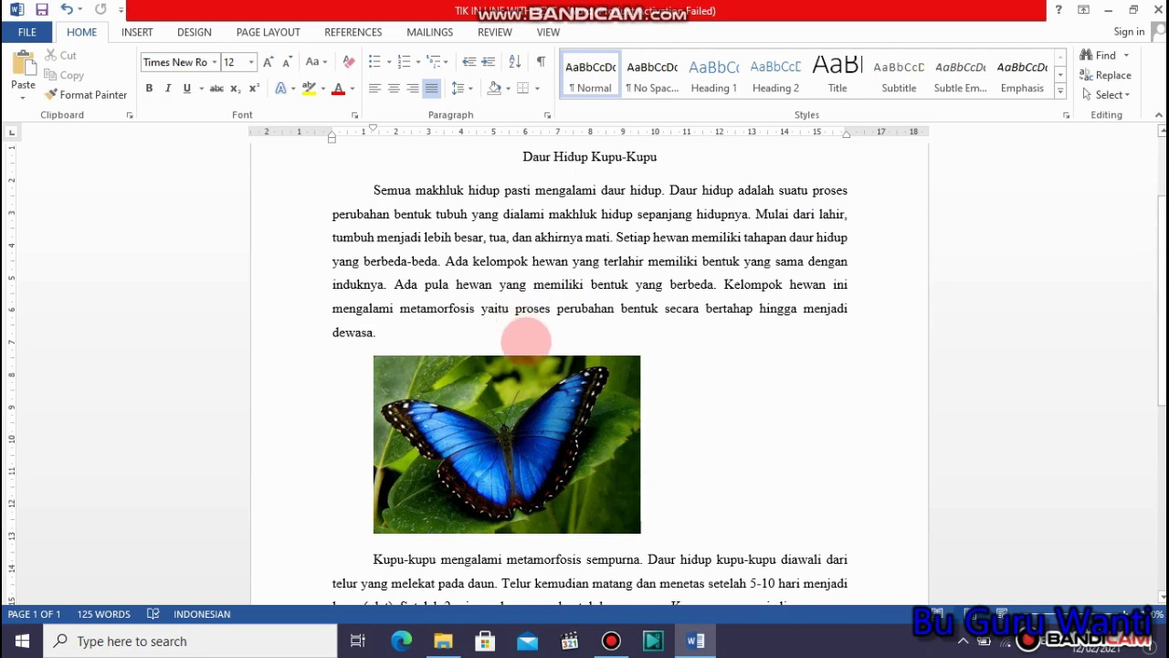
left_click(612, 640)
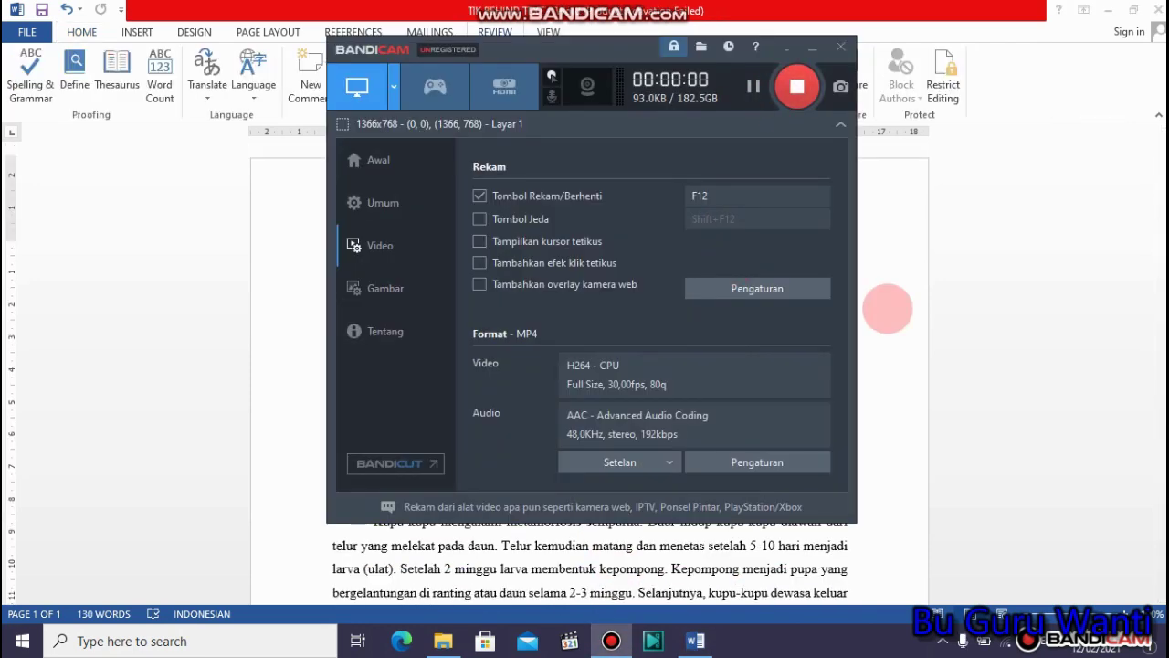
left_click(812, 46)
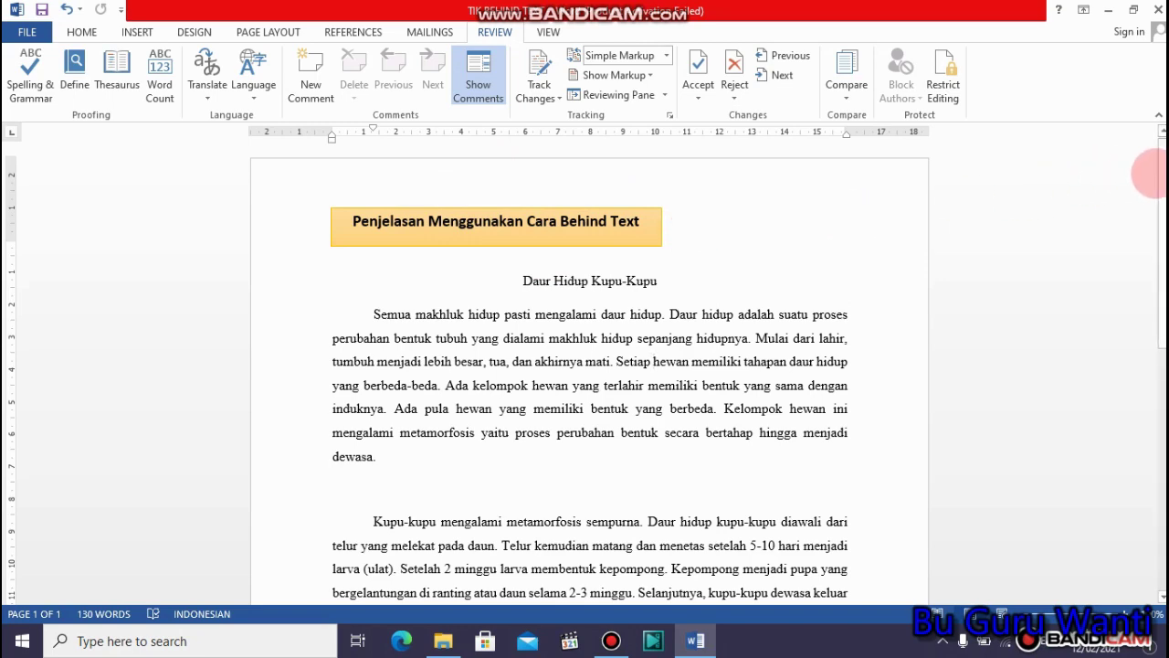
Step: Insert the "kupu kupu" picture from the CAMERA GAMBAR folder after "dewasa." in the Behind Text document
scroll(585, 370, "down", 2)
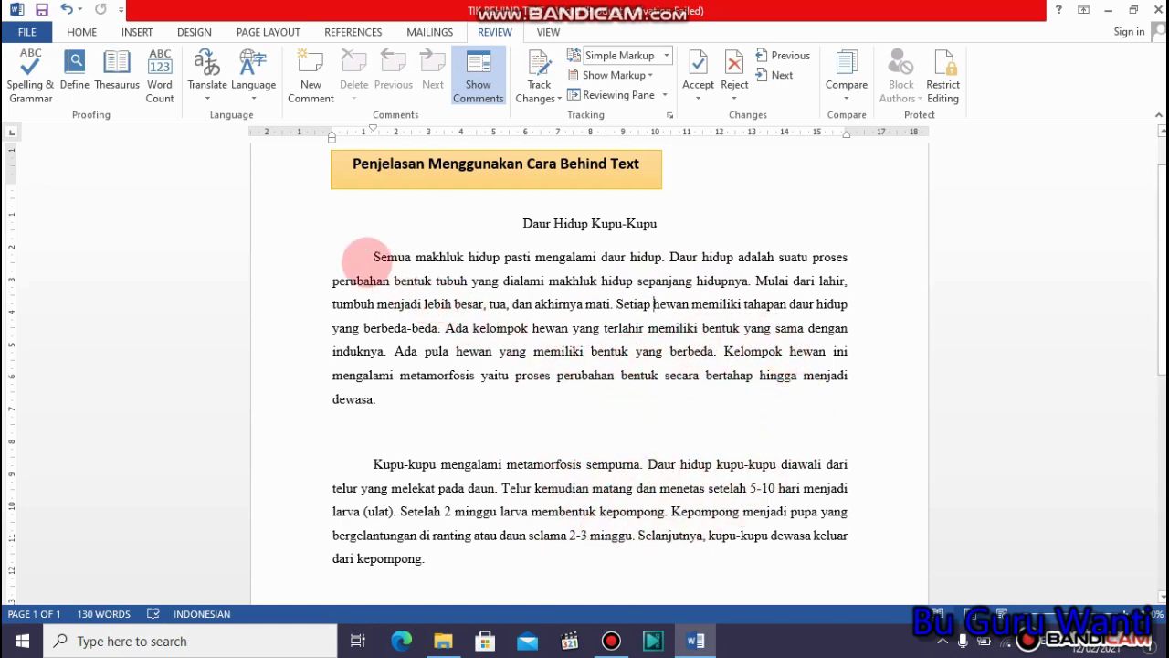
left_click(409, 402)
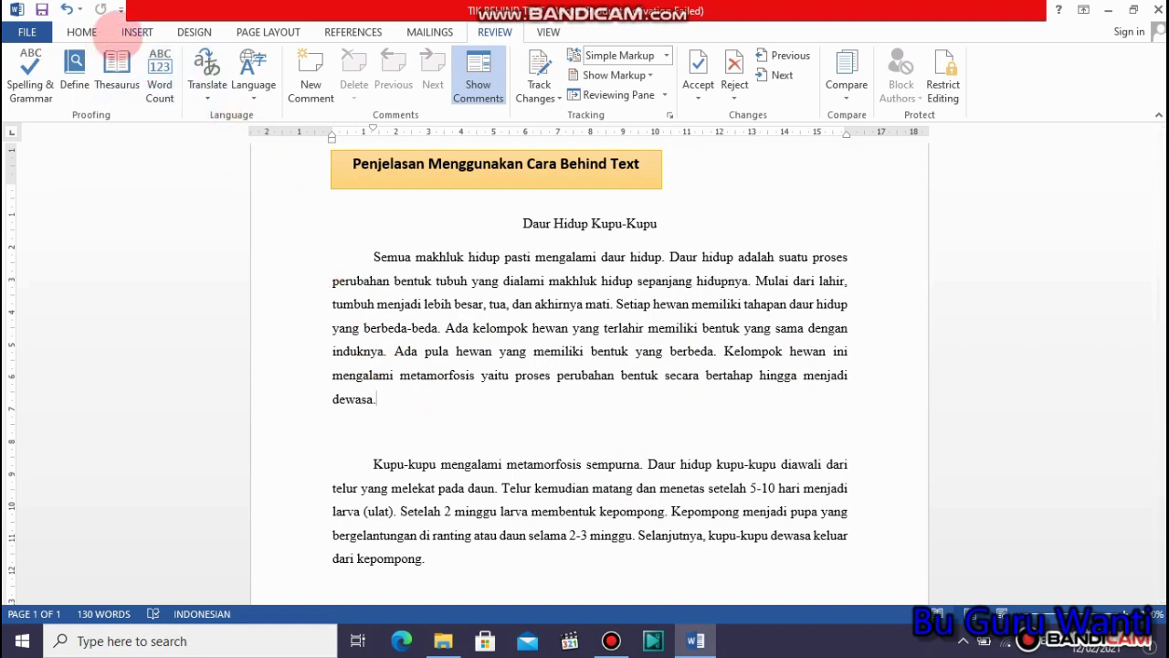
left_click(137, 32)
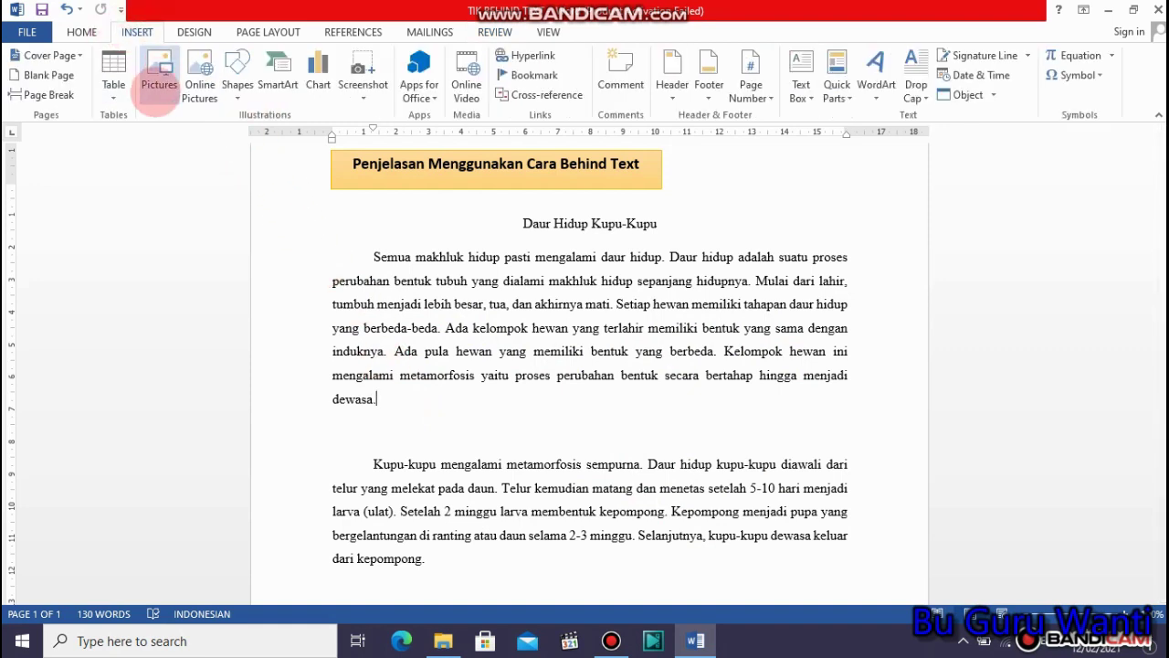
left_click(155, 97)
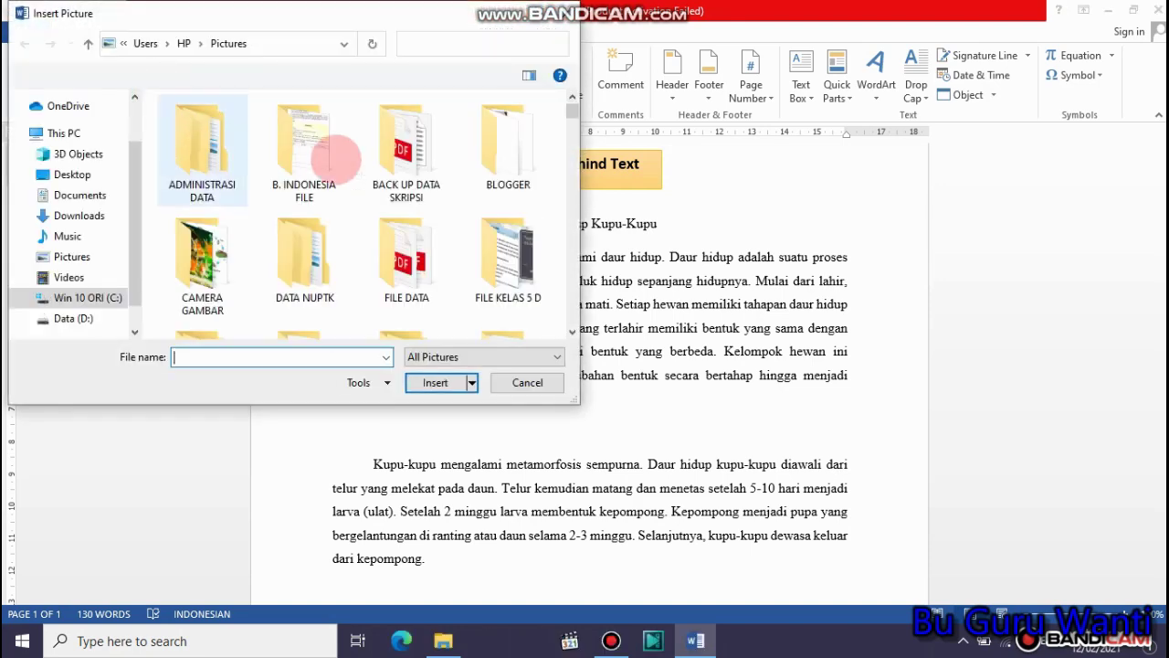
double_click(219, 248)
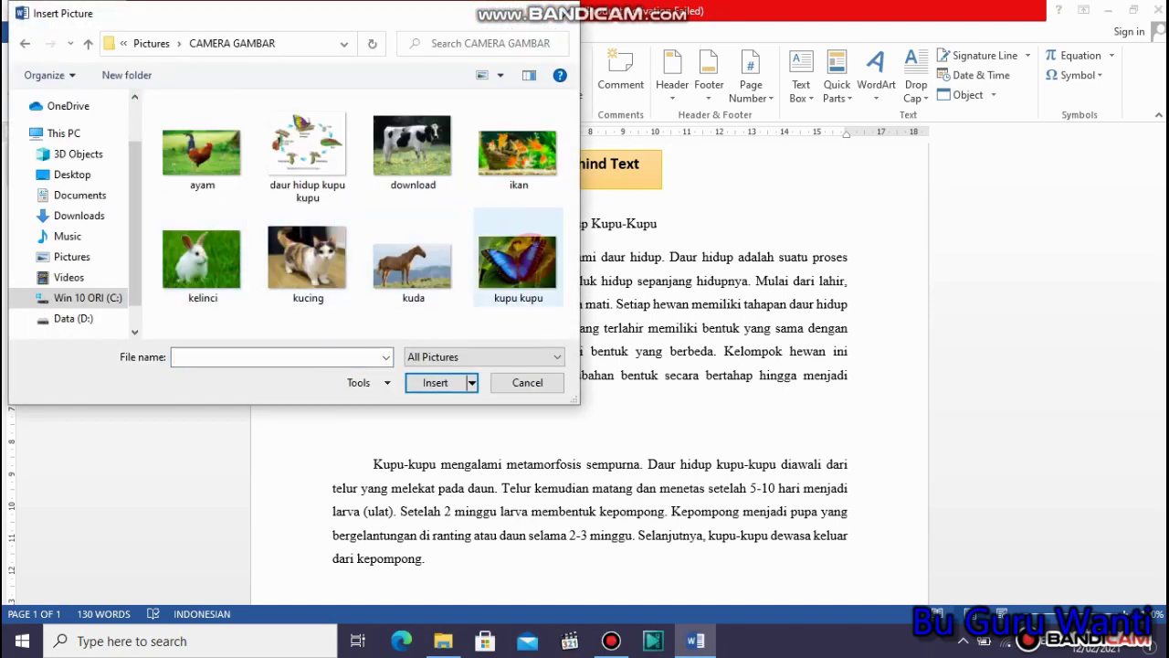
double_click(539, 242)
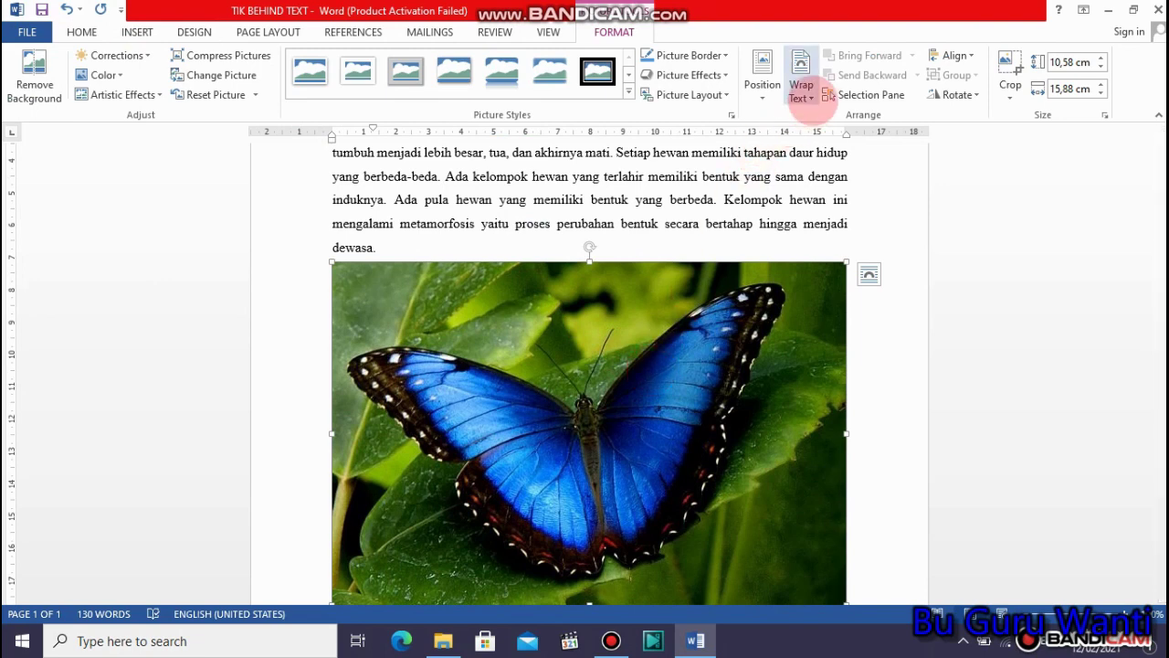
Step: Set the text wrapping of the butterfly picture to Behind Text
left_click(803, 91)
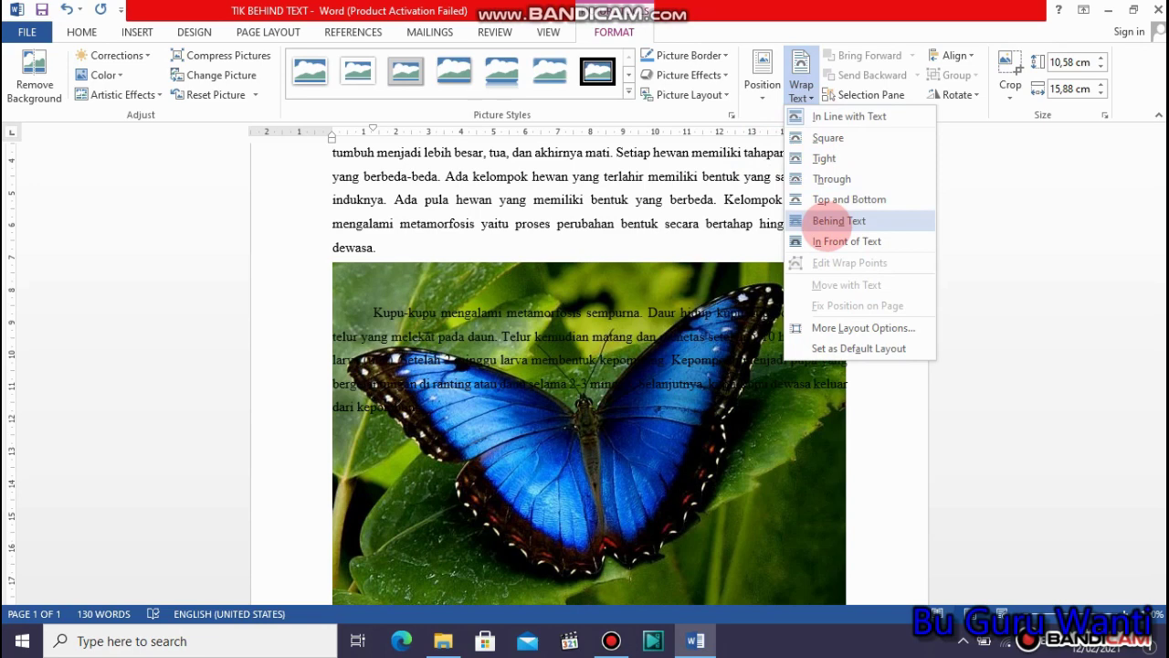
left_click(838, 222)
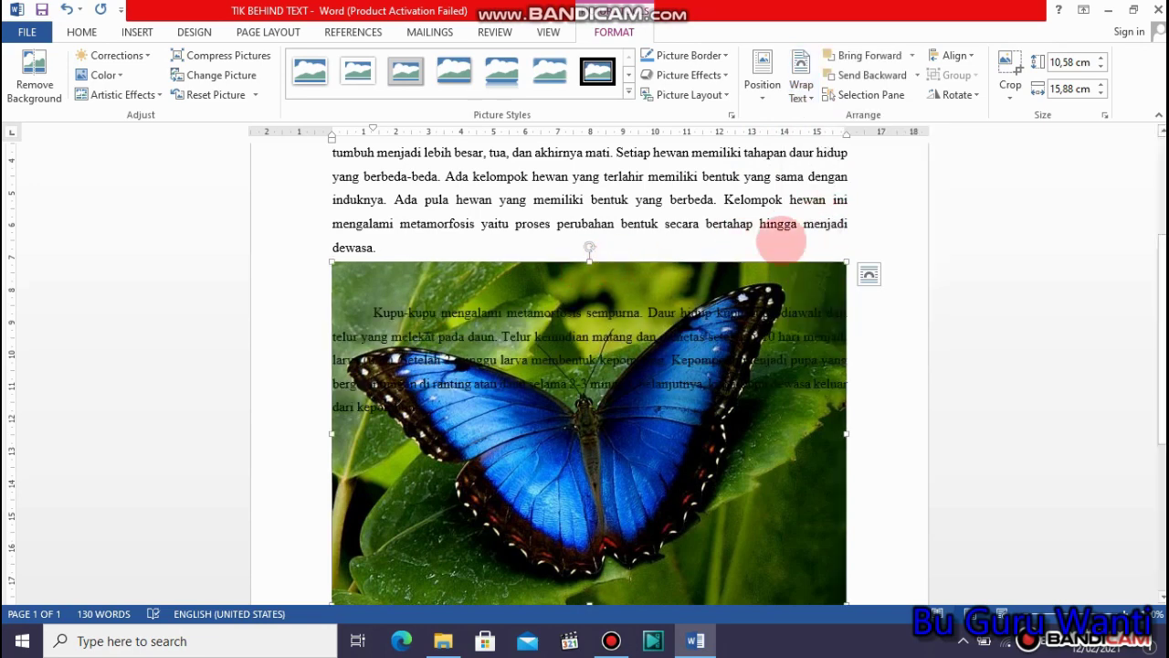
Step: Move the butterfly picture up behind the first paragraph and reduce its height to about 5.66 cm, keeping the full text width
scroll(589, 375, "up", 3)
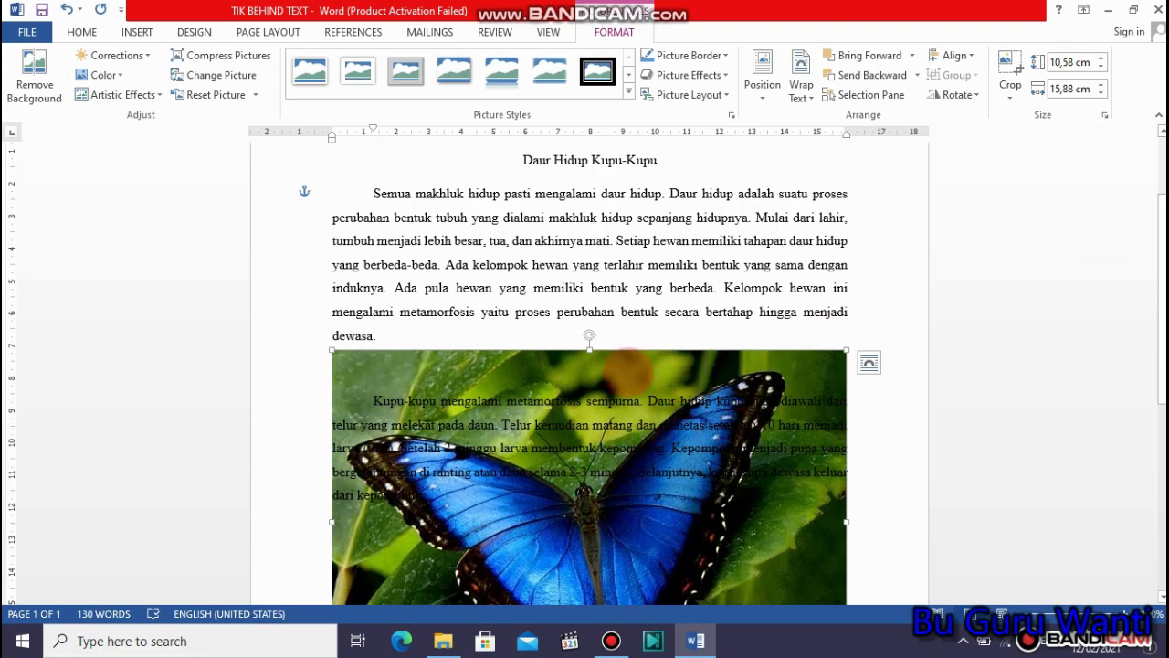
left_click_drag(627, 360, 627, 182)
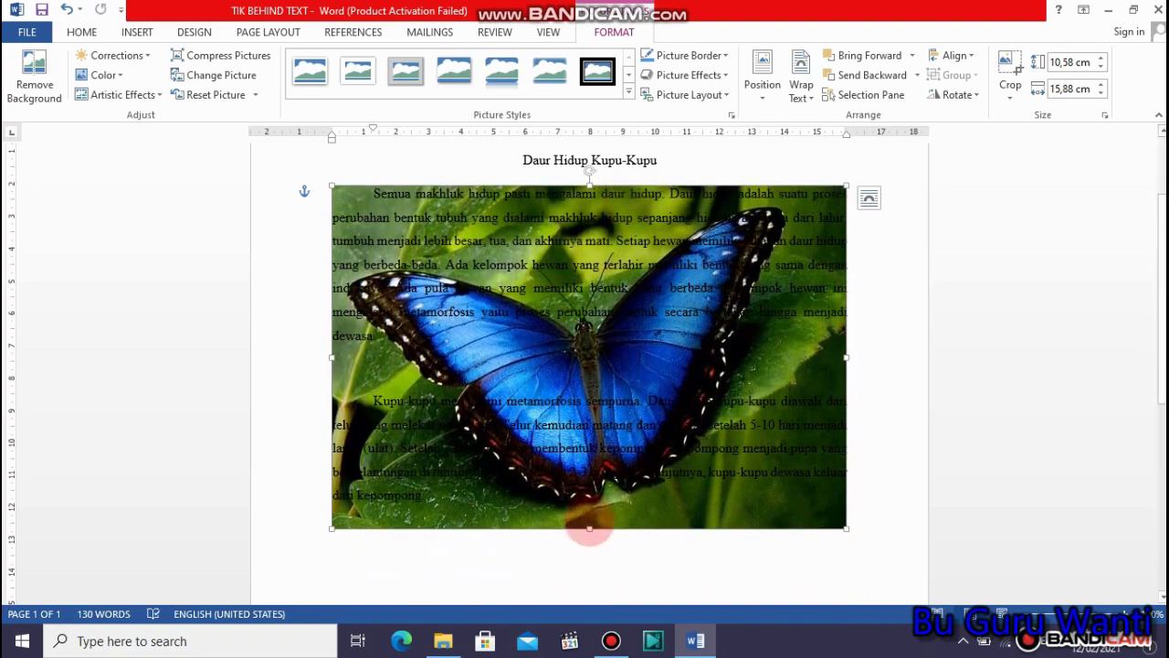
left_click_drag(589, 528, 589, 370)
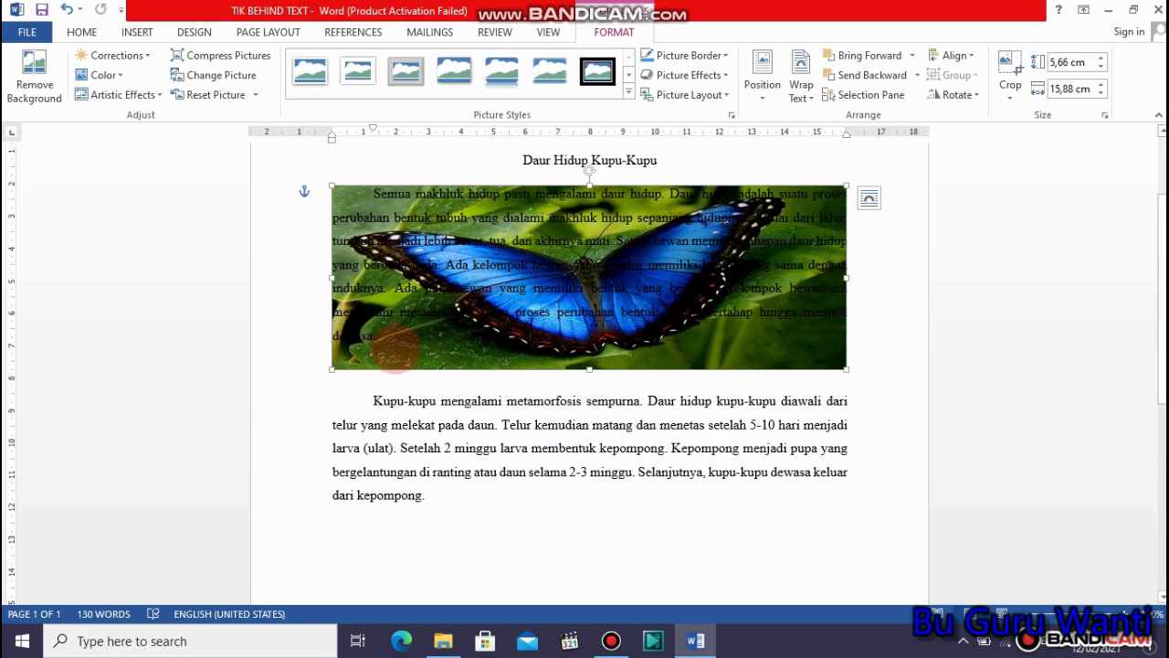
Step: Change the font colour of the first paragraph, from "Semua makhluk hidup" to "dewasa.", to white and deselect the text
left_click_drag(375, 338, 351, 188)
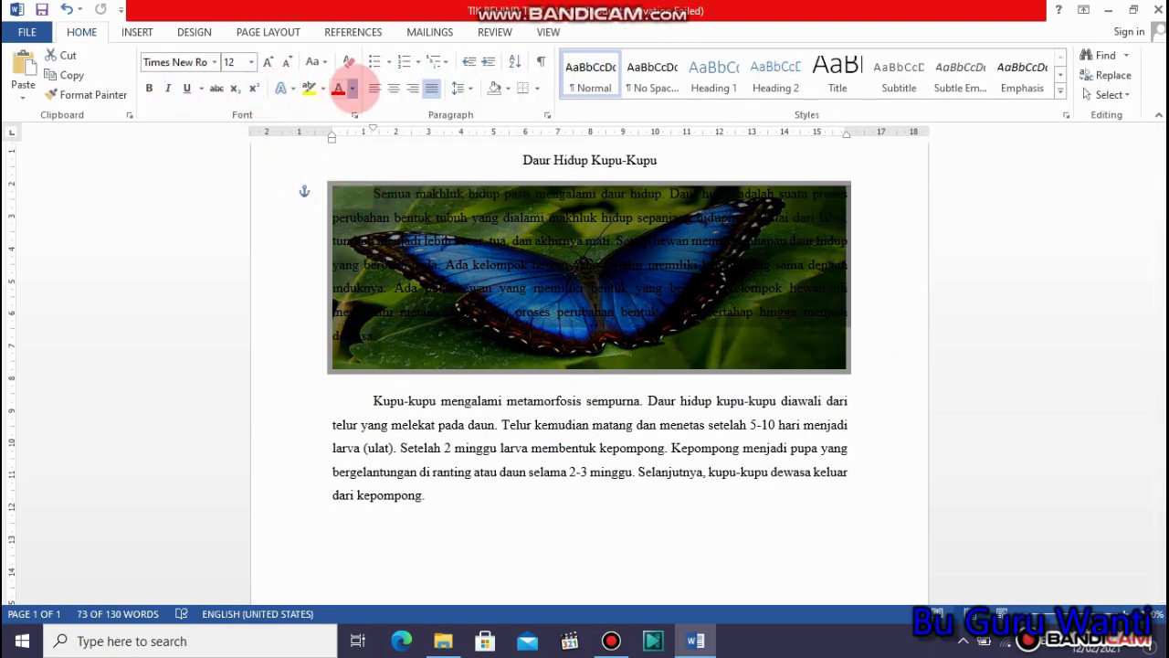
left_click(352, 89)
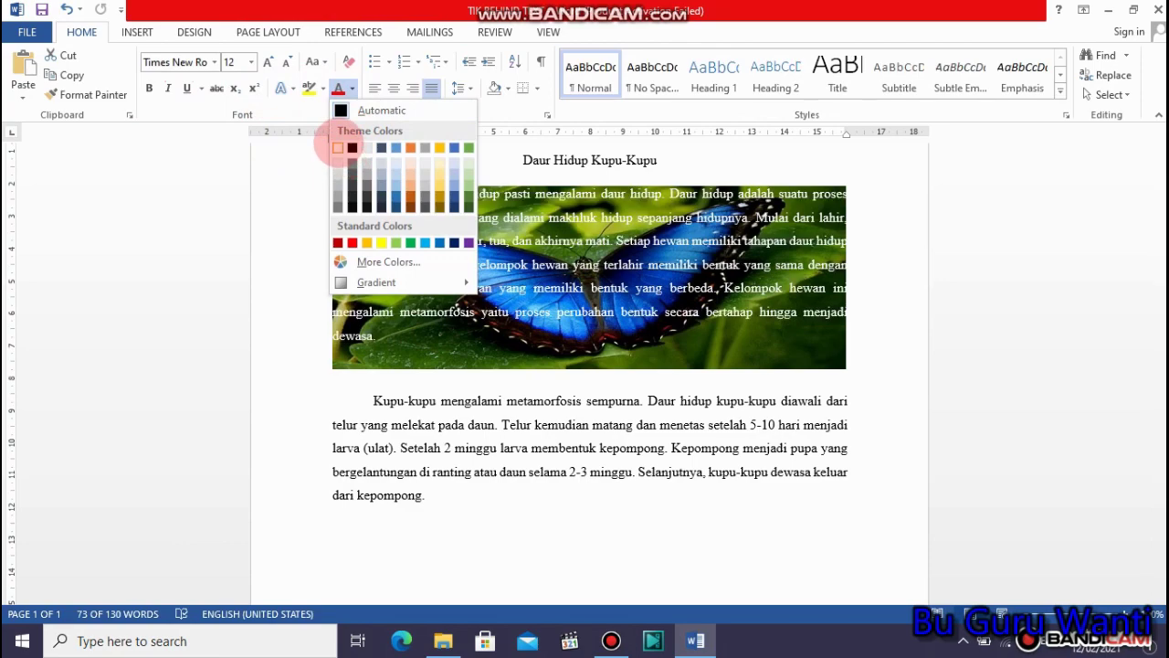
left_click(338, 147)
left_click(859, 242)
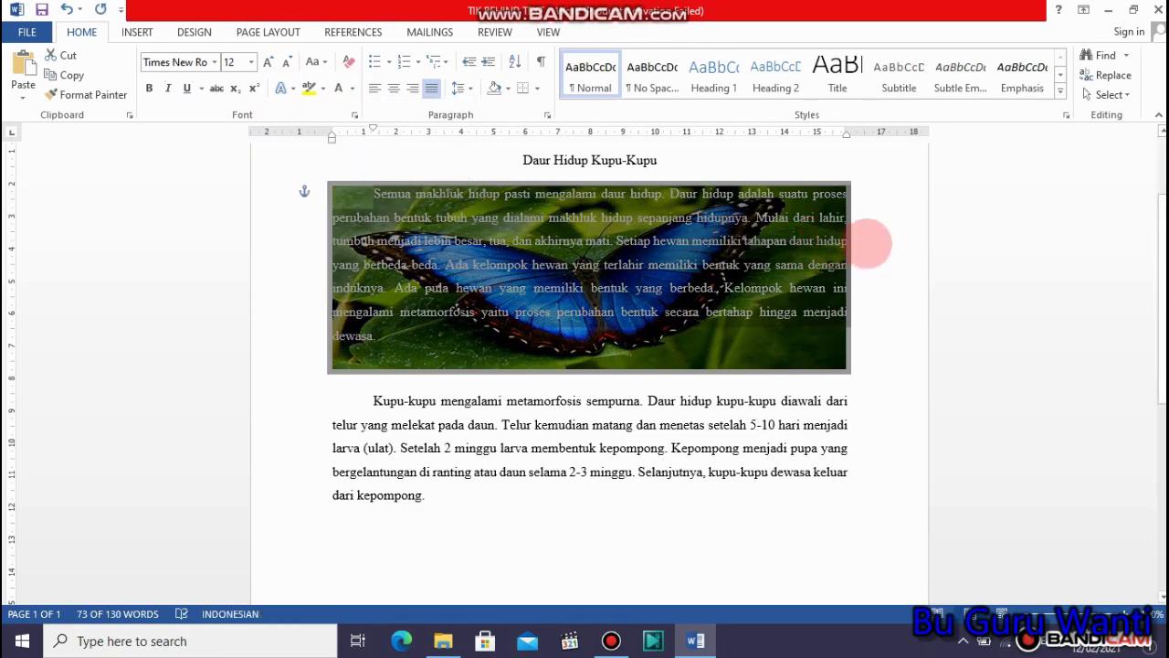
scroll(589, 366, "up", 2)
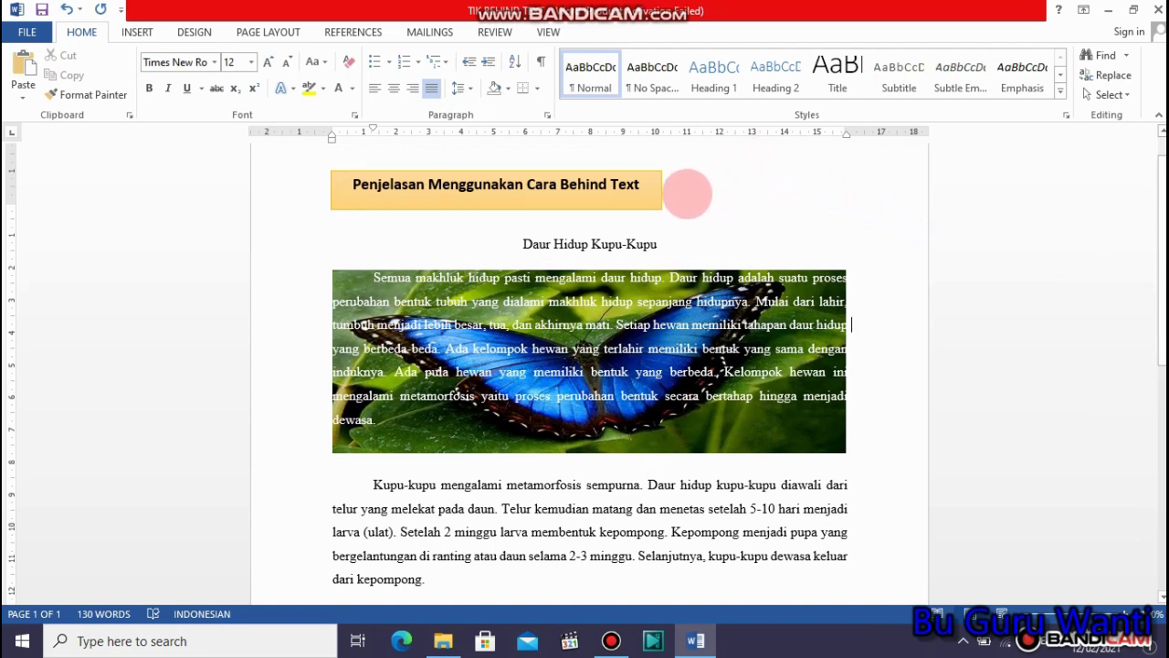
left_click(687, 193)
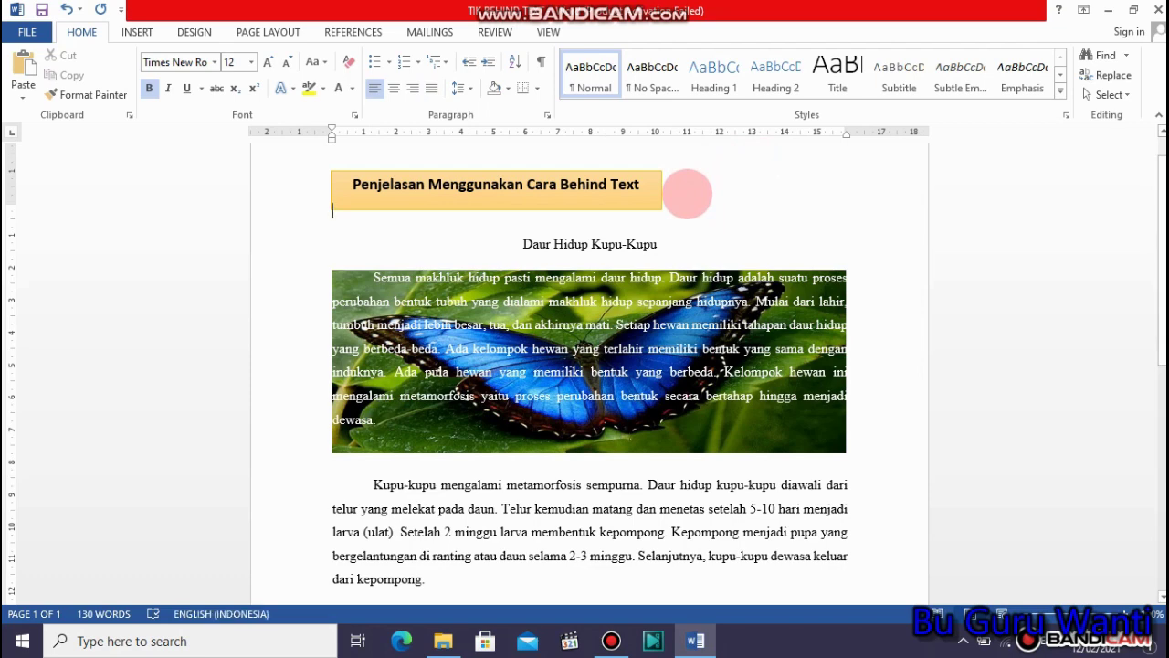